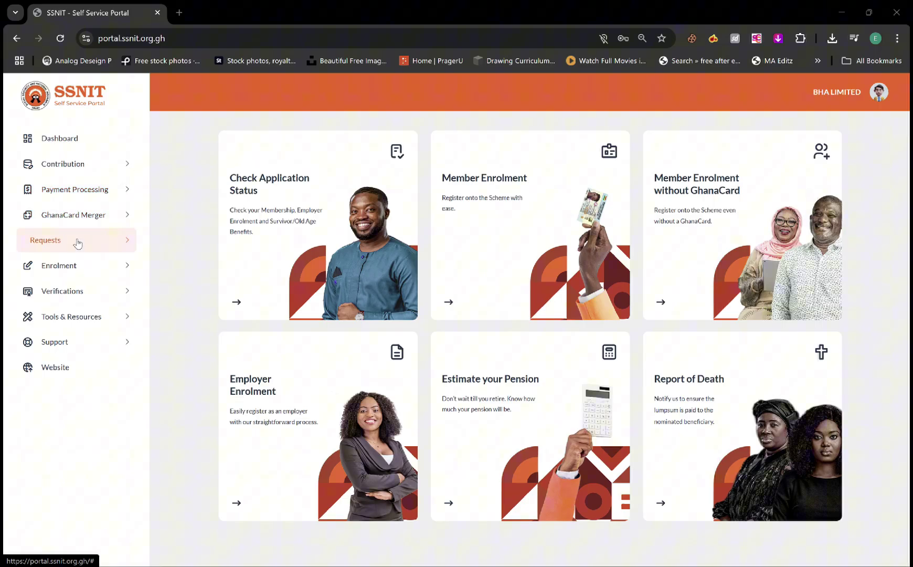
Expand the Contribution section in the employer dashboard's left sidebar.
click(78, 241)
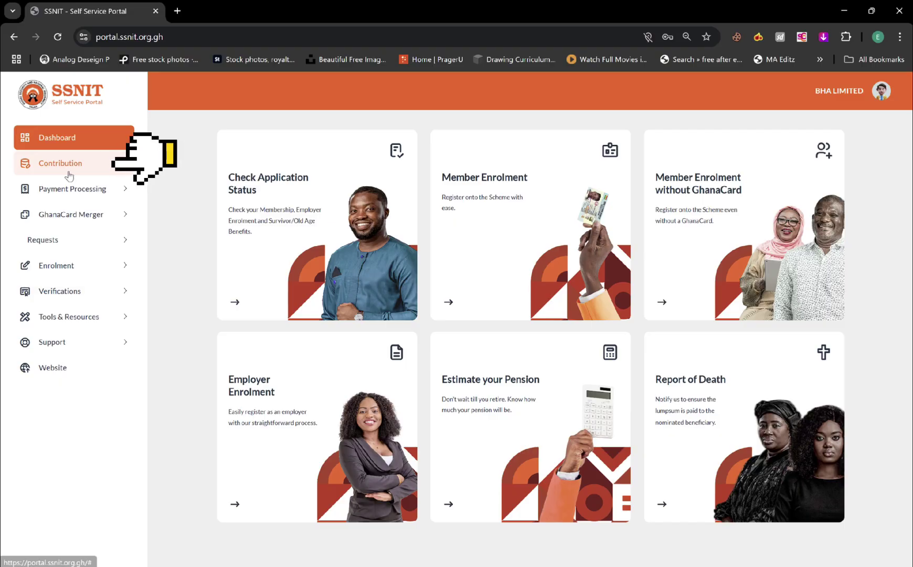
Open the Submit Contribution registration form from the Contribution menu.
click(69, 175)
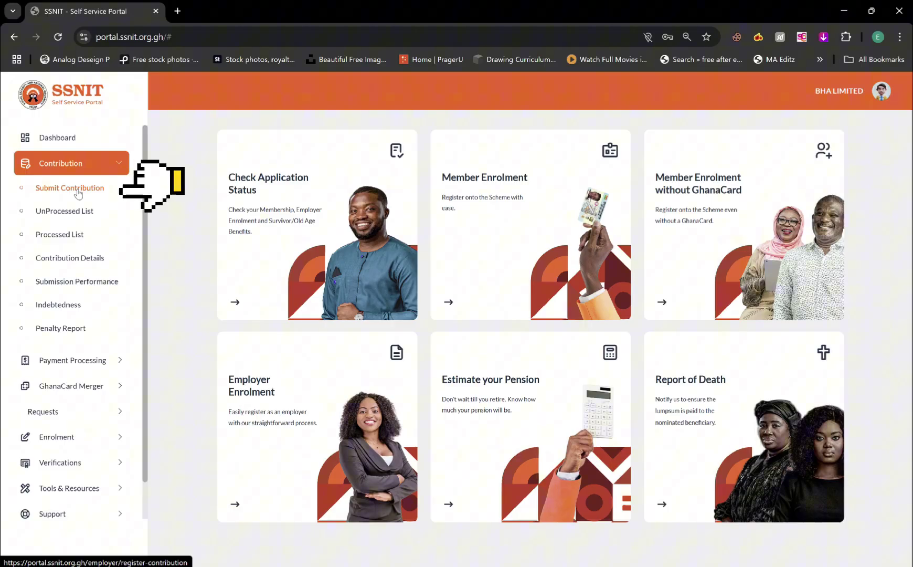
click(77, 189)
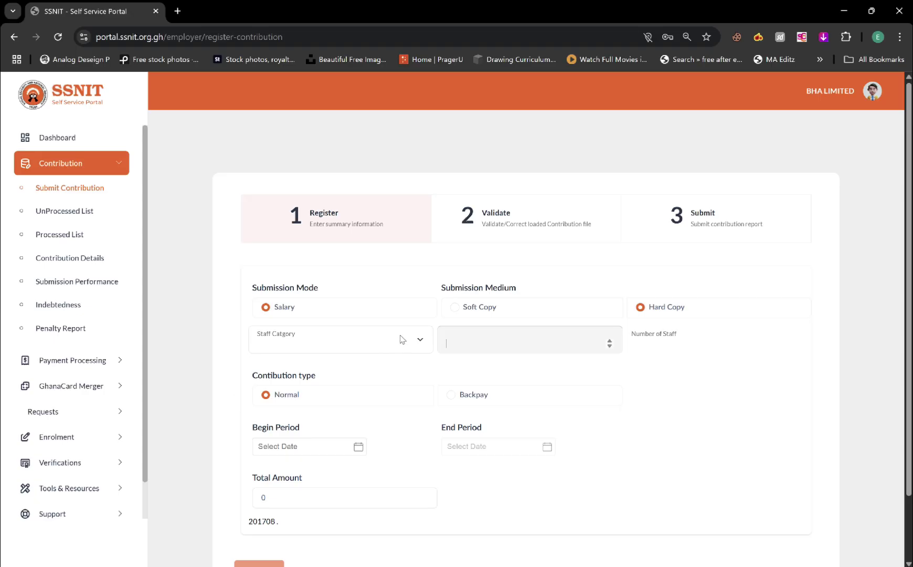
Register staff category ALL, 2 staff, begin period June 2025 and total amount 2,500.
click(402, 339)
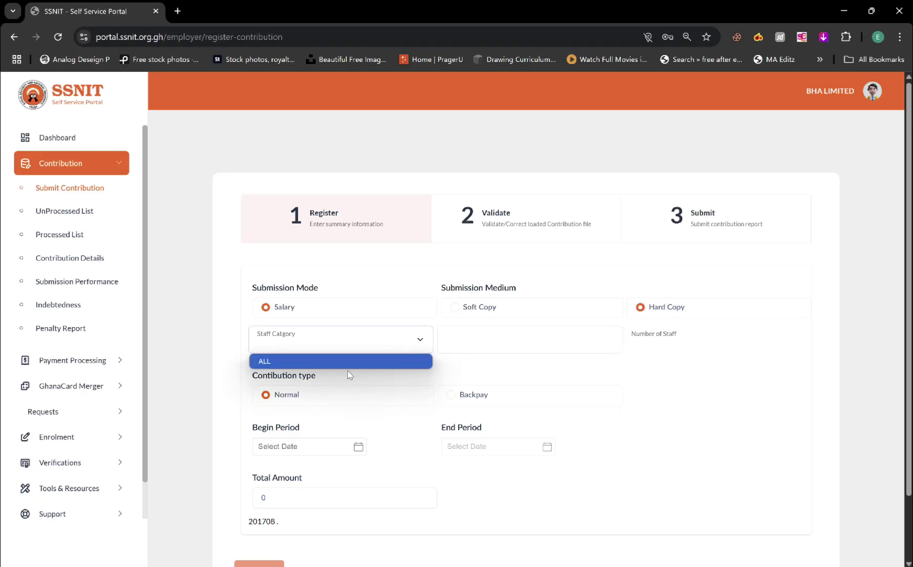
click(357, 363)
click(496, 340)
text(2)
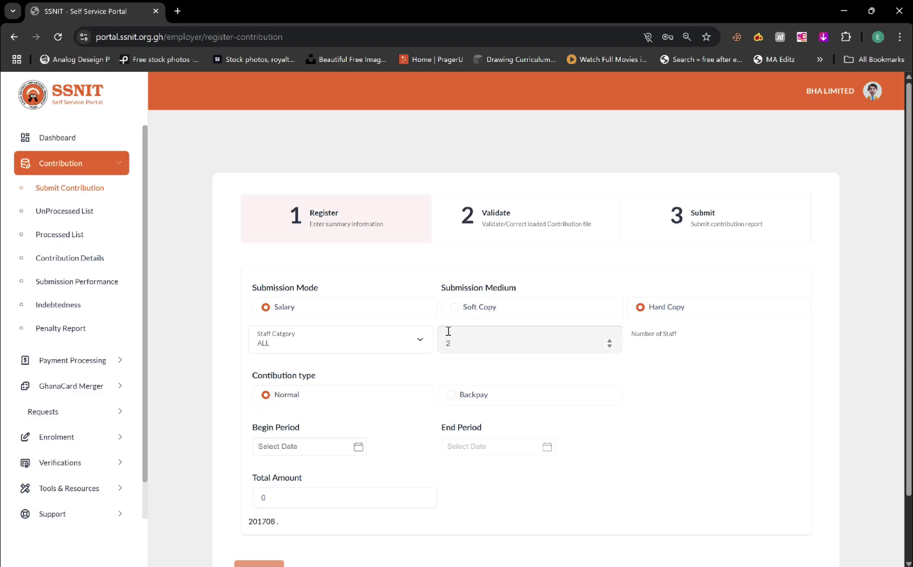
click(558, 381)
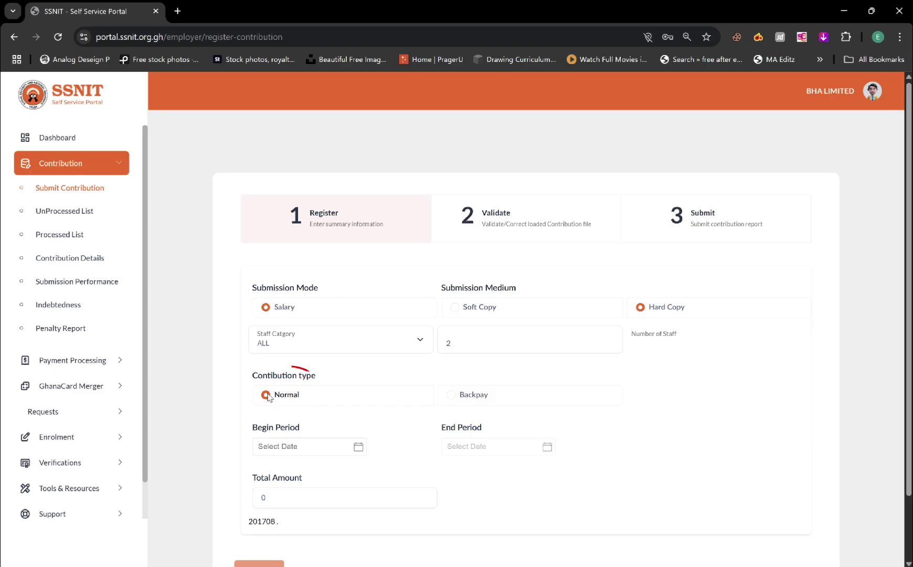
click(325, 450)
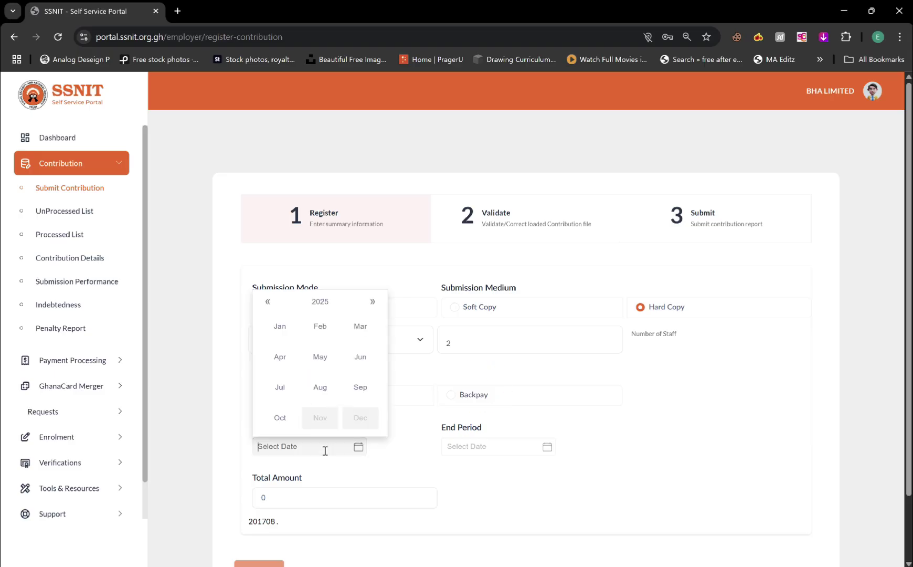
click(361, 356)
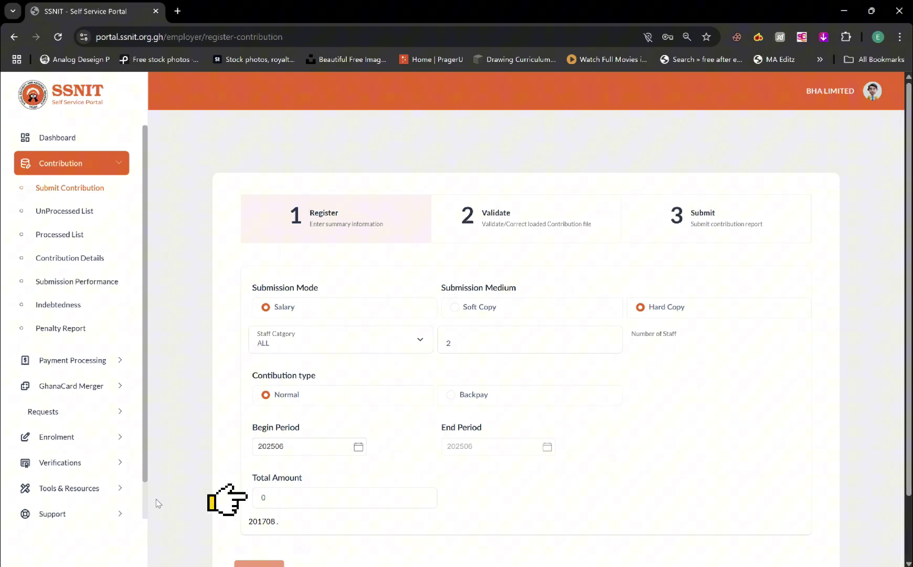
click(284, 497)
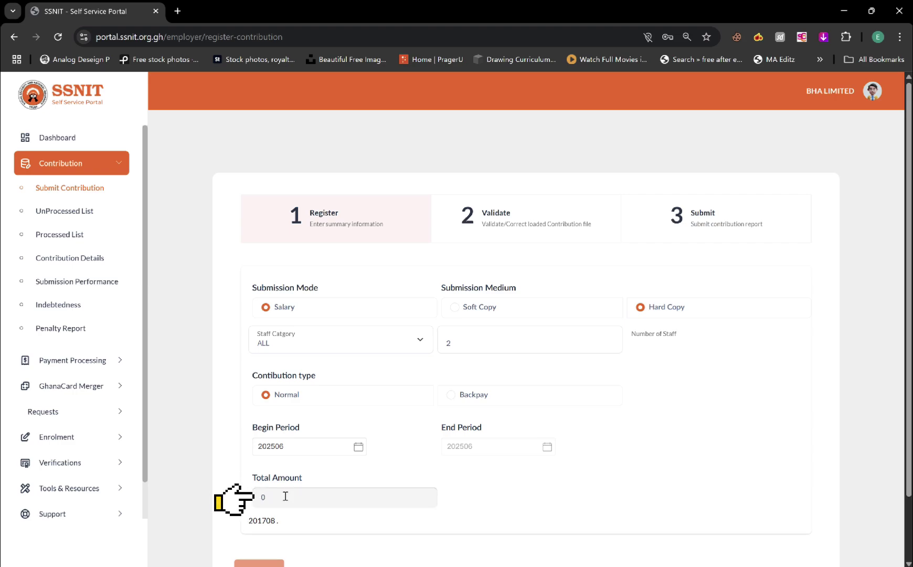
text(2,500)
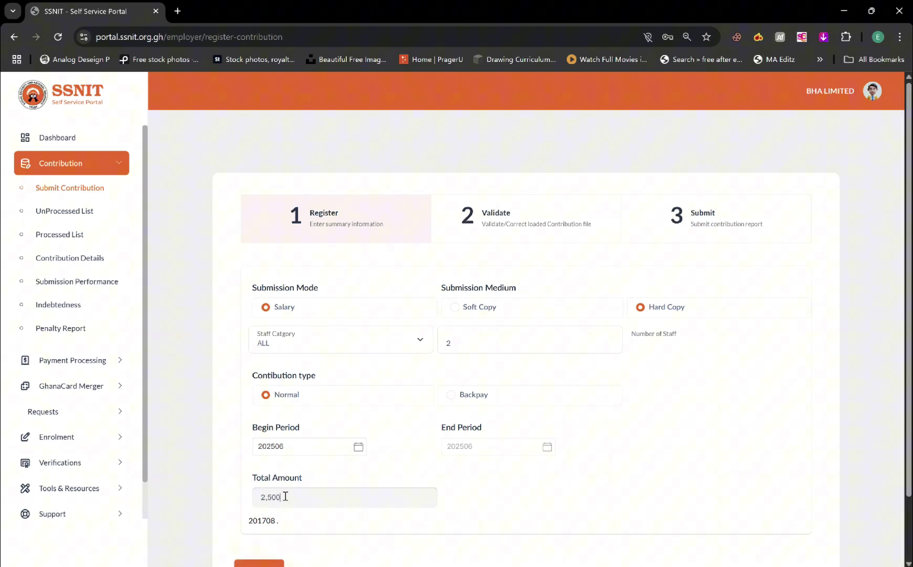
scroll(352, 391, down, 2)
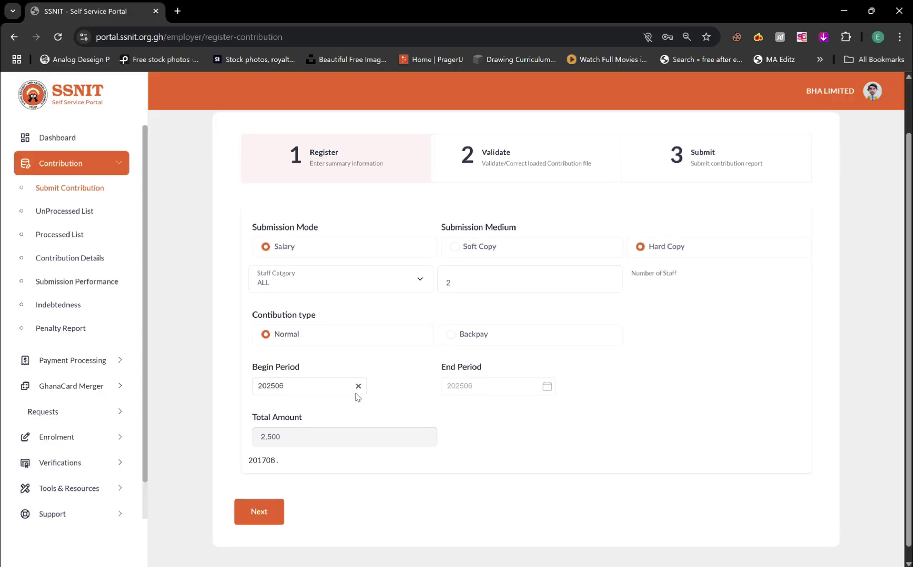
Proceed to the capture stage and review the SS Number, GhanaCard, Staff ID and name fields.
click(270, 502)
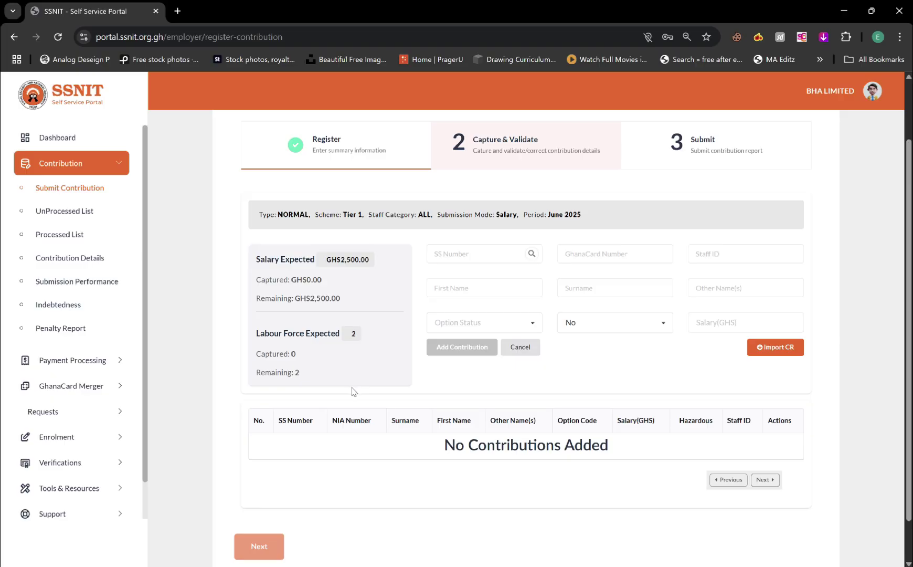
click(435, 254)
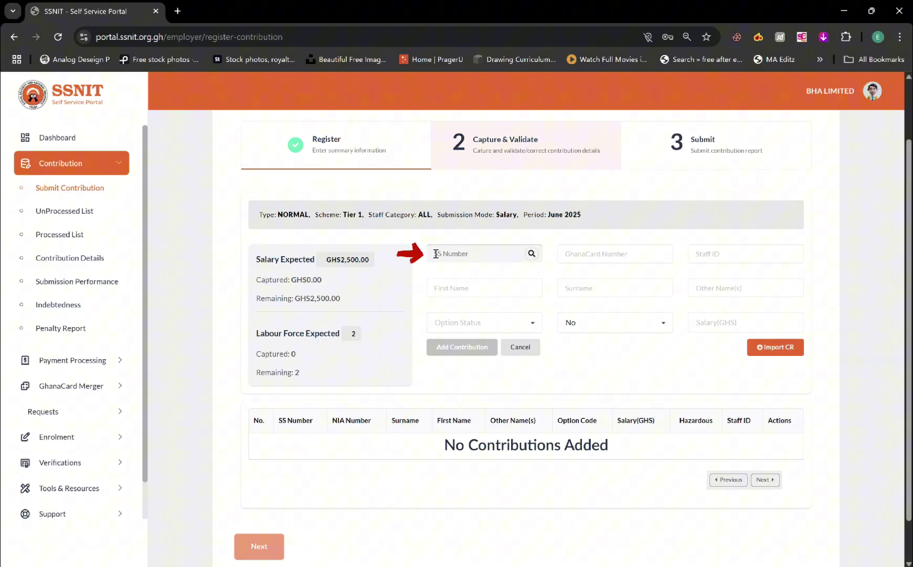
click(567, 253)
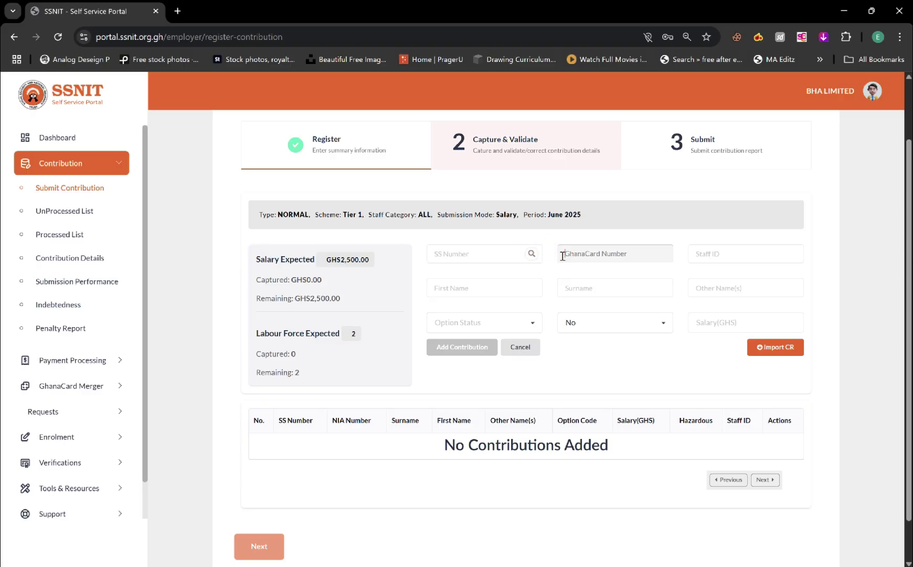
click(699, 250)
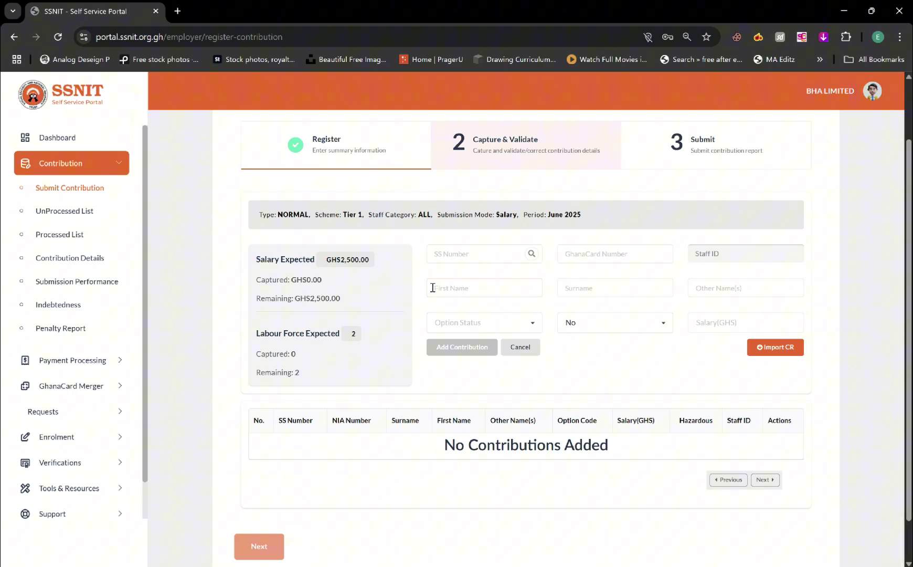
click(433, 288)
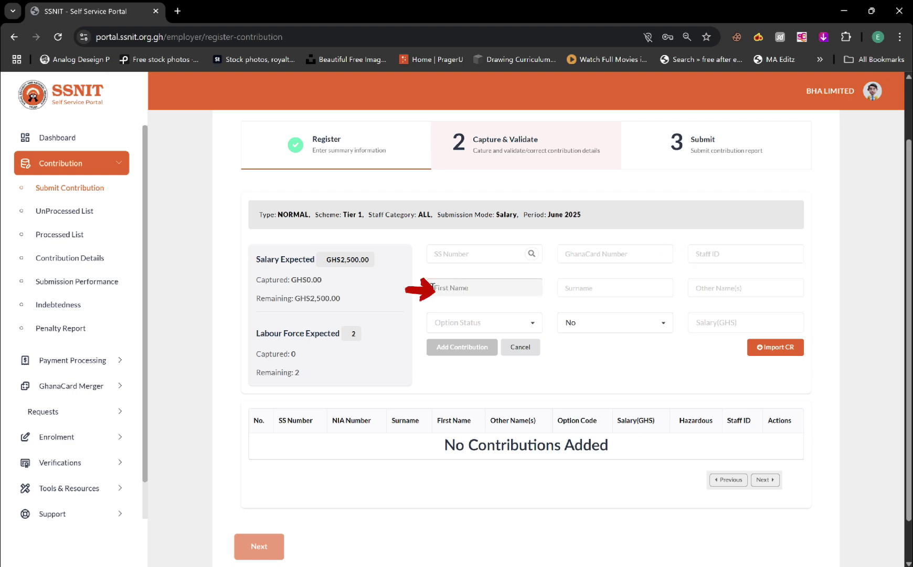
click(570, 286)
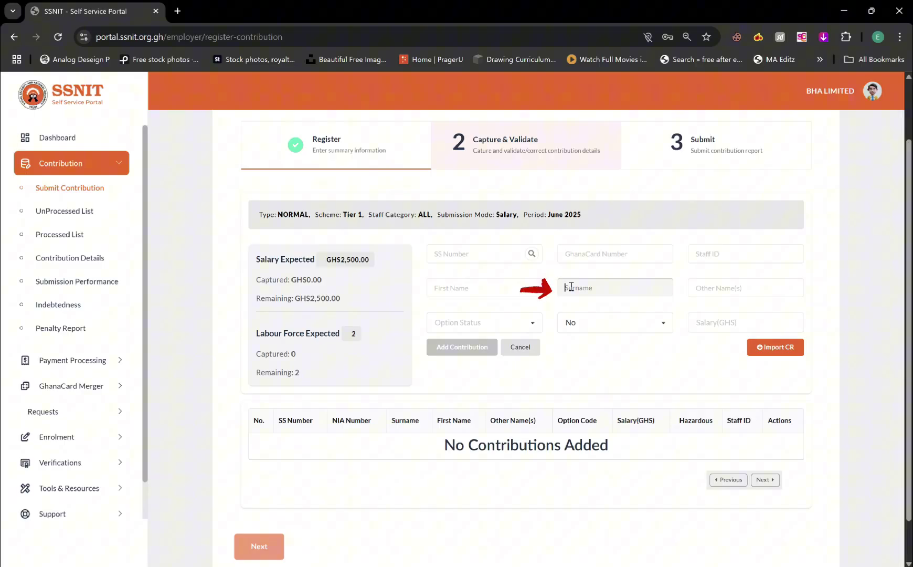
click(701, 287)
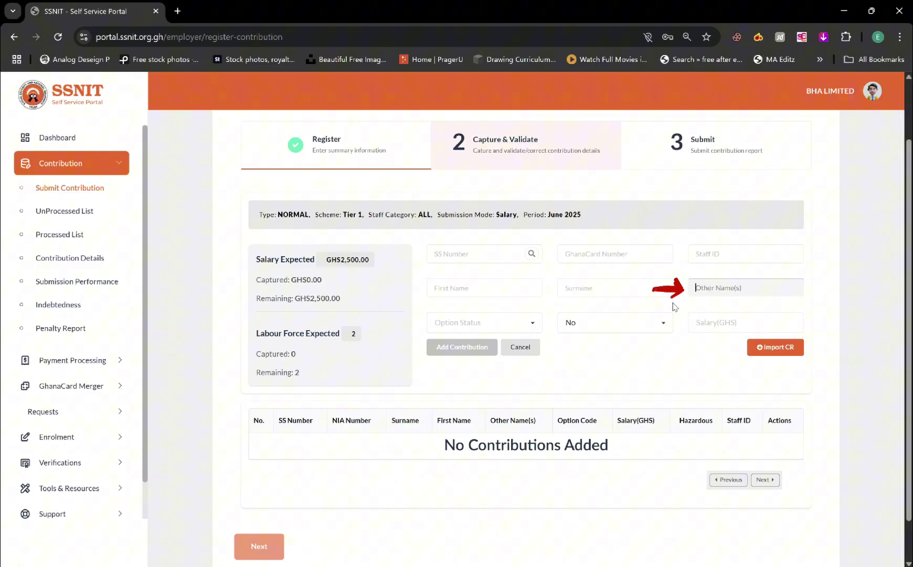
Set Option Status to ACT 766 and Hazardous to Yes.
click(495, 323)
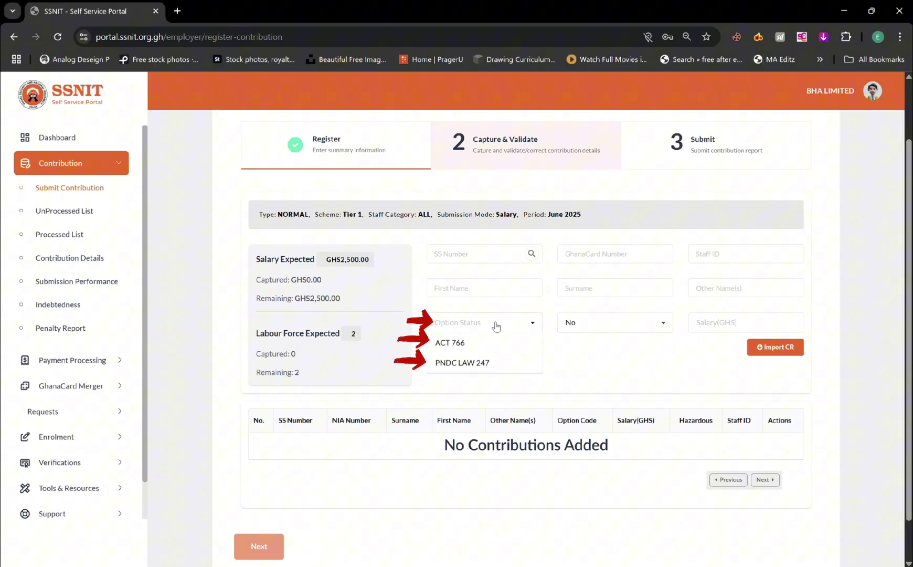
click(476, 344)
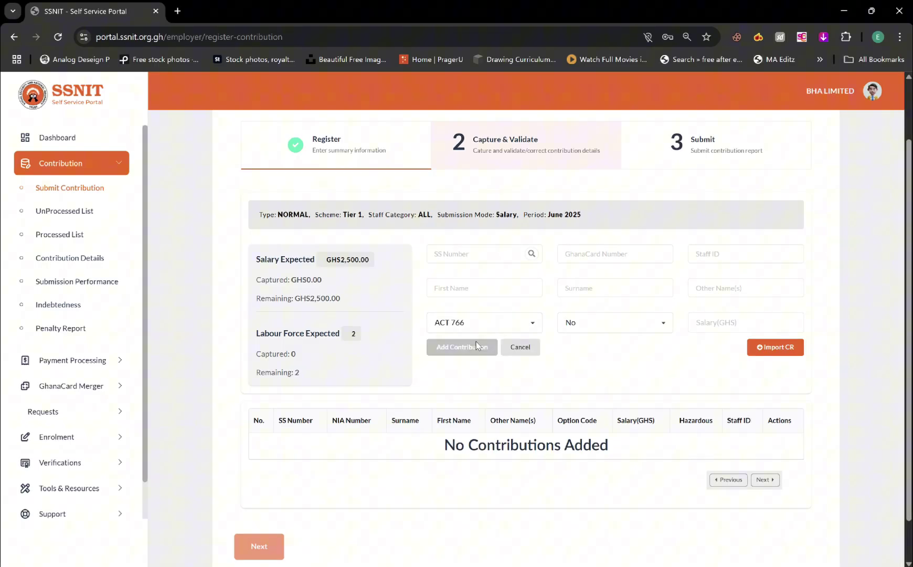
click(665, 329)
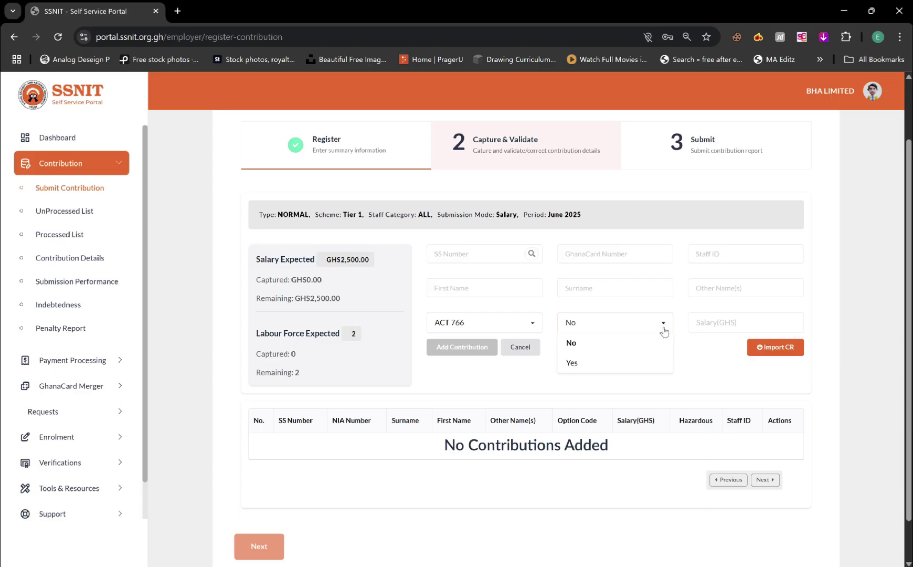
click(627, 363)
click(713, 322)
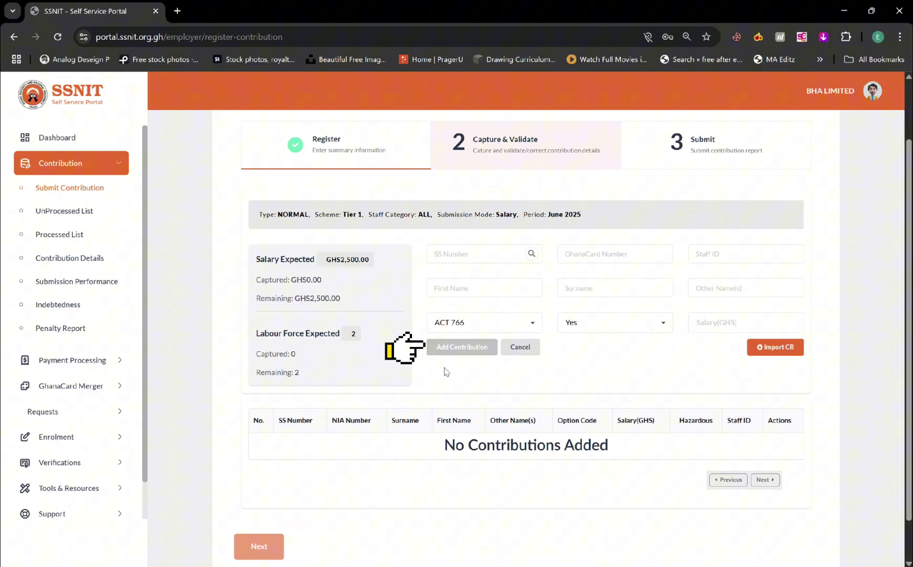
Import the May 2025 contribution records (2 staff, GHS 2,500.00) with Import CR.
click(761, 355)
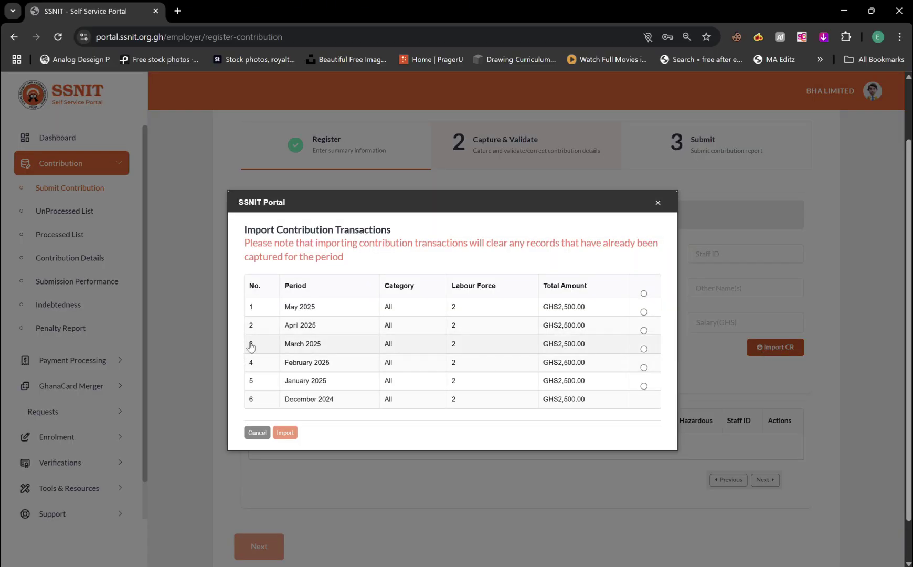
click(287, 311)
click(643, 311)
click(292, 431)
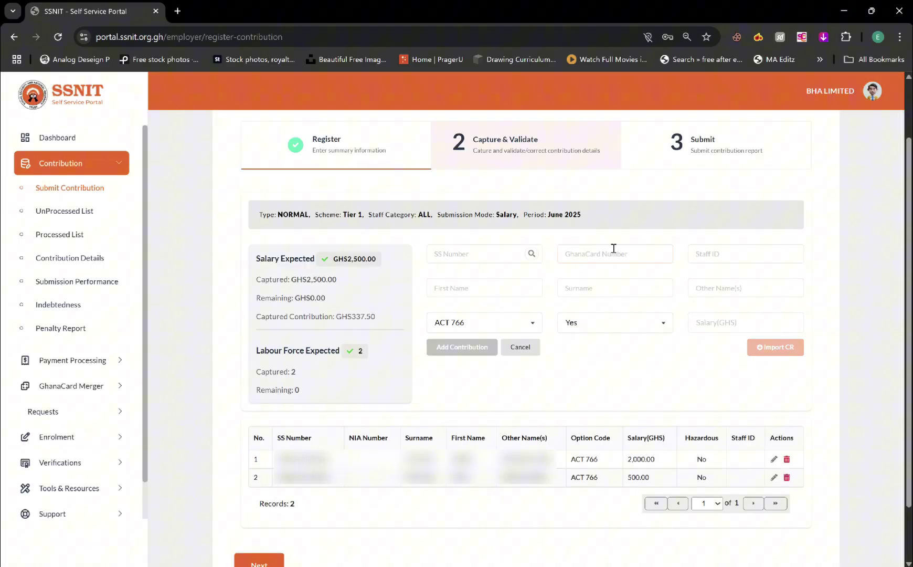
Validate the two June 2025 records, dismiss the success message and return to Dashboard.
scroll(603, 294, down, 2)
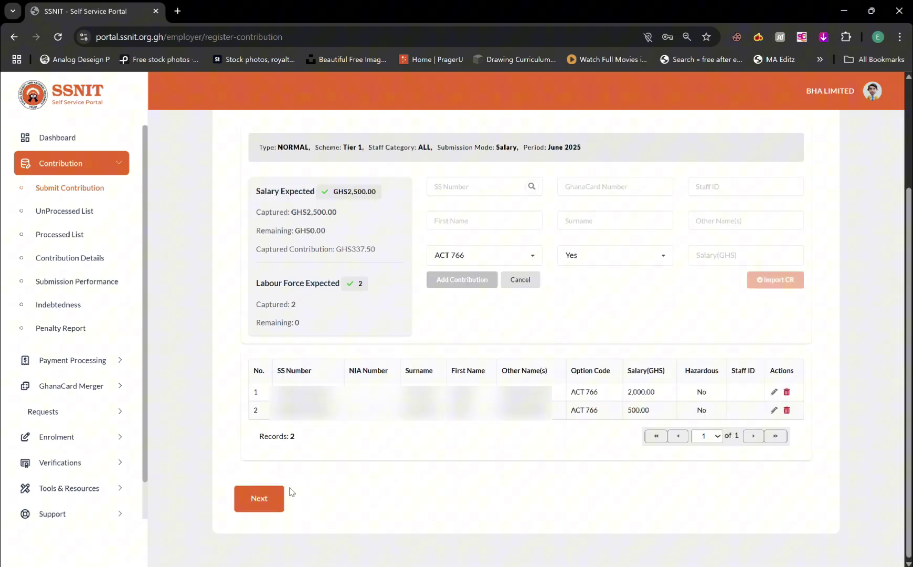
click(269, 501)
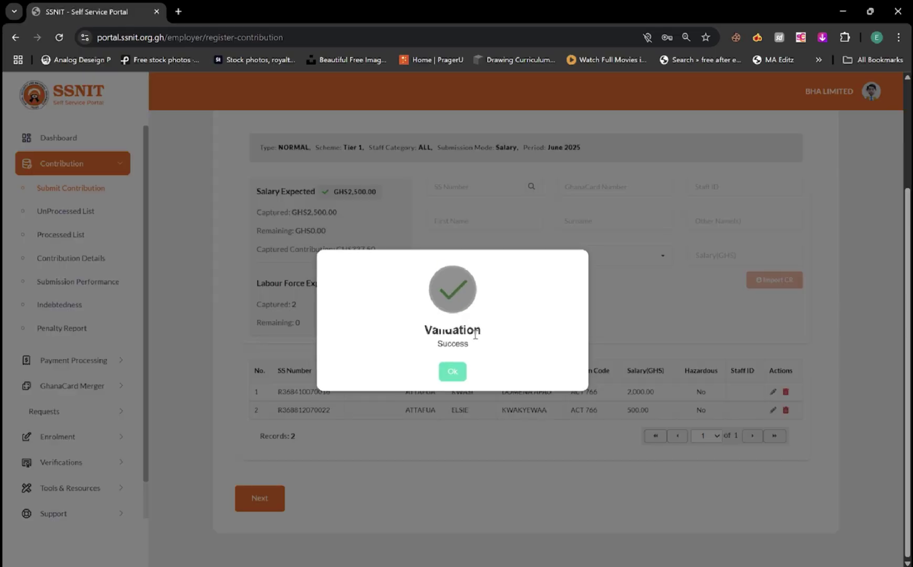
click(453, 371)
click(68, 139)
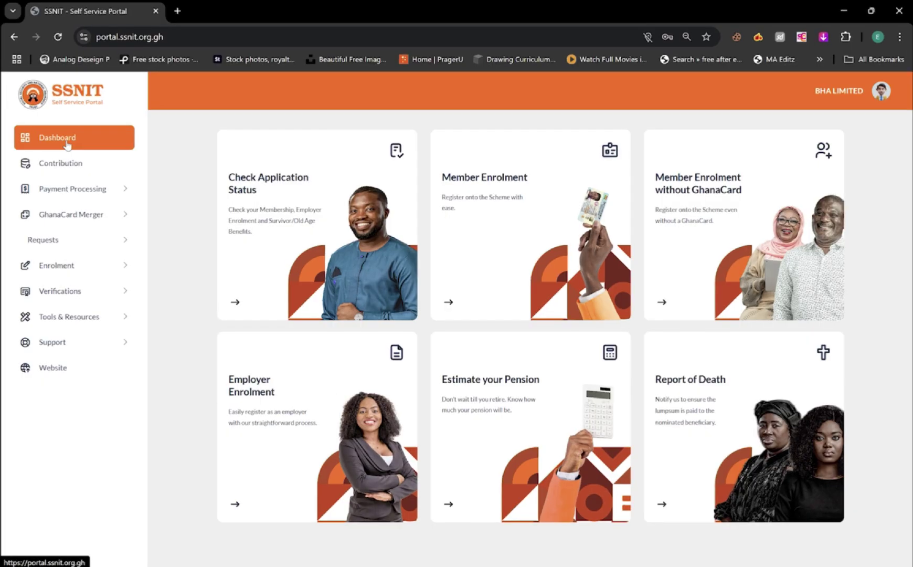
Open the Contribution UnProcessed List showing the validated June 2025 GHS 2,500 entry.
click(61, 163)
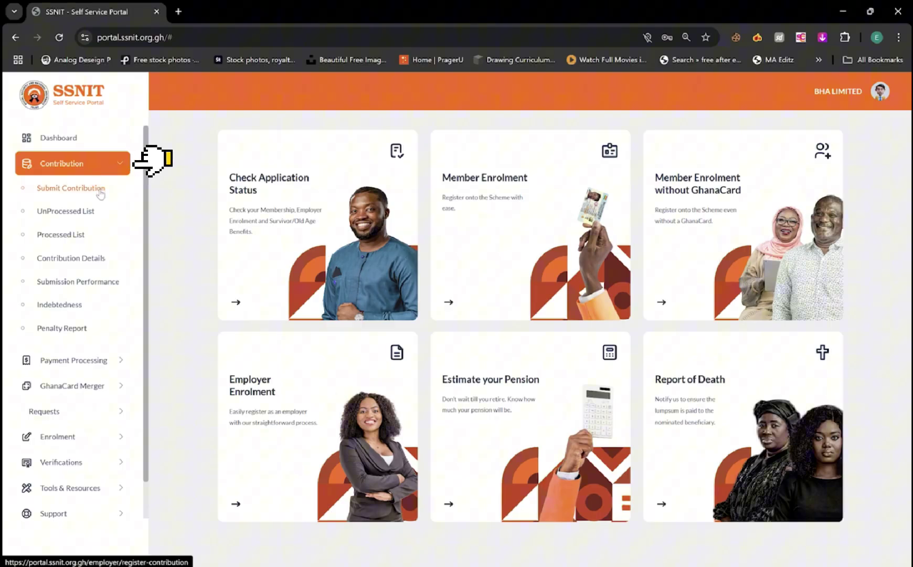
click(97, 211)
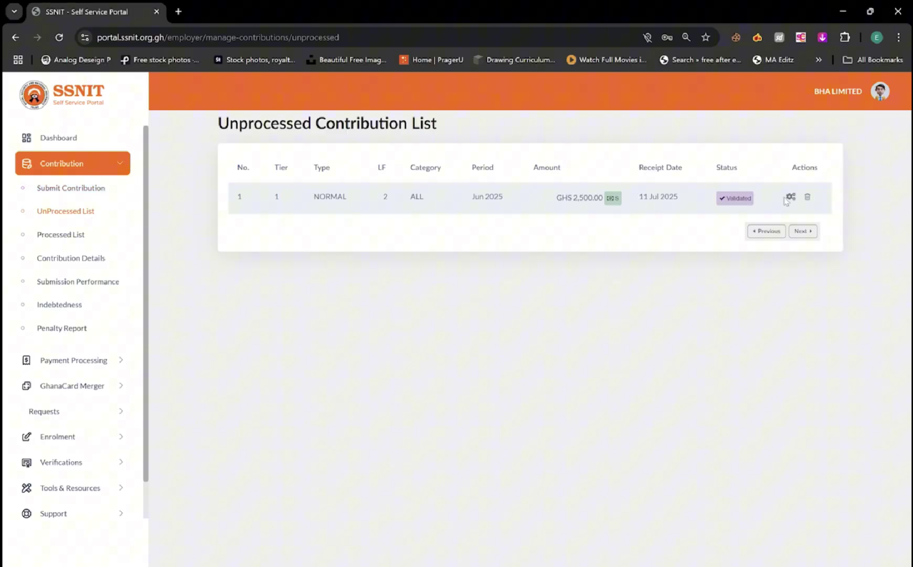
Resume the validated June 2025 report, submit it and acknowledge the success message.
click(790, 197)
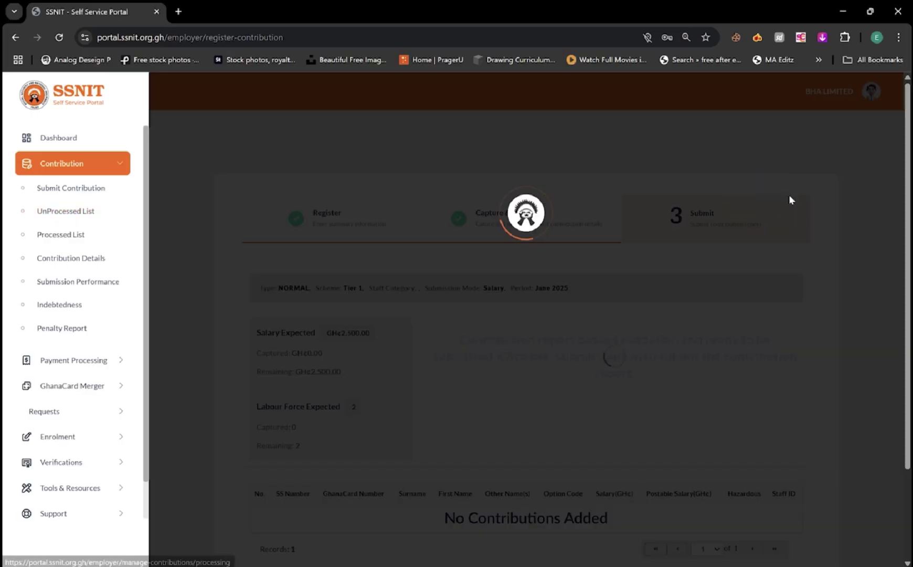
scroll(775, 210, down, 3)
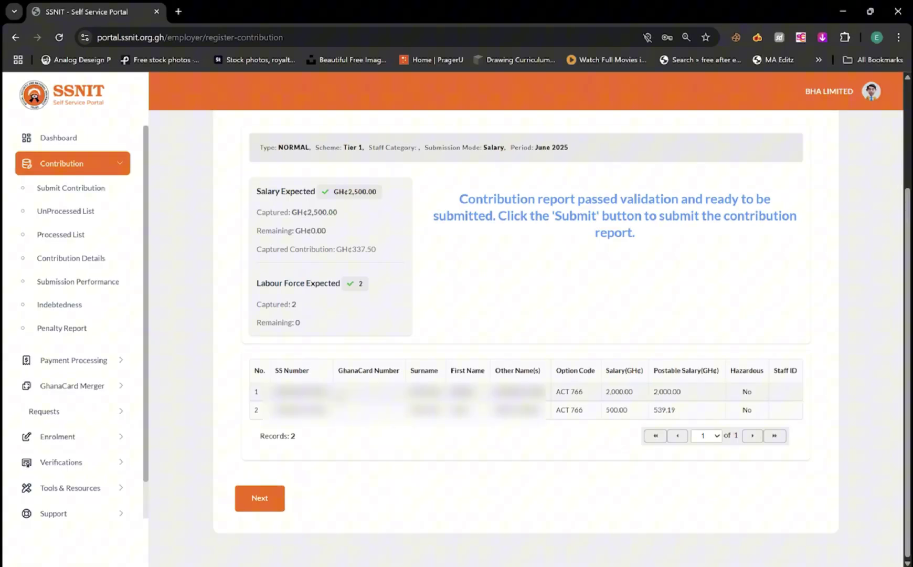
click(259, 496)
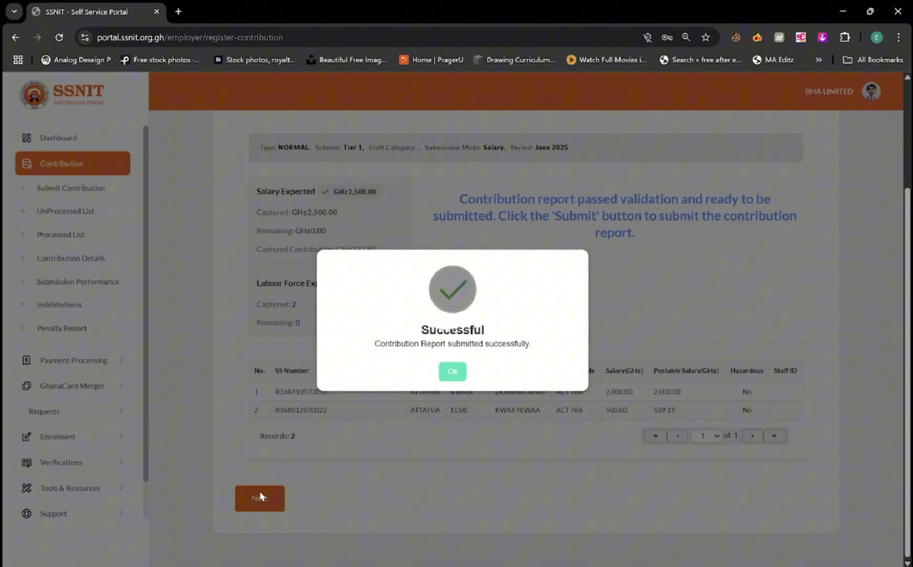
click(450, 373)
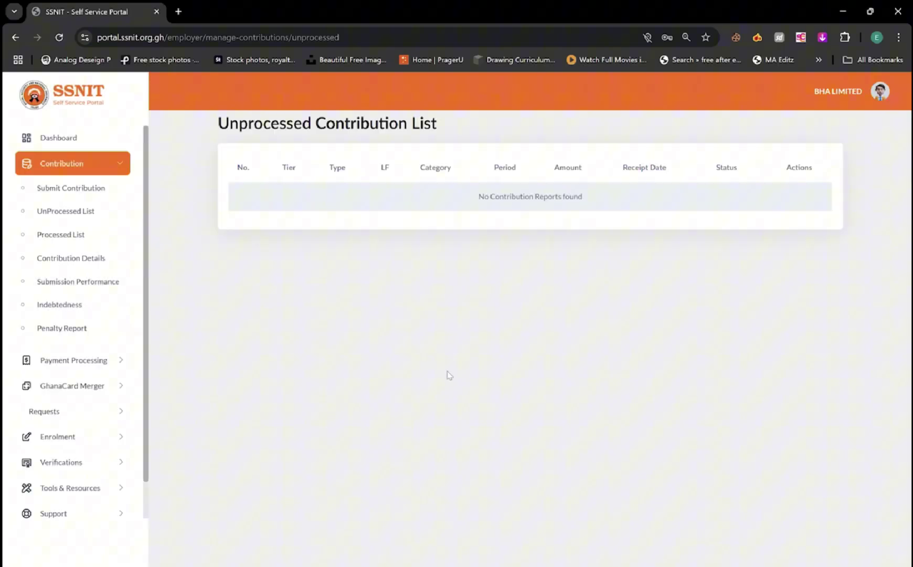
Confirm June 2025 is Posted with GHS 342.79 outstanding, then expand Payment Processing.
click(98, 239)
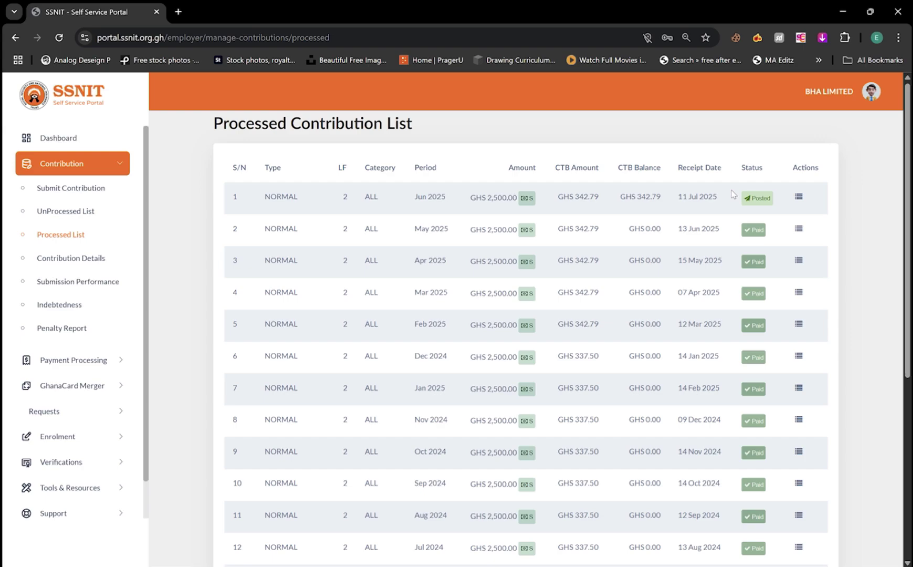
click(74, 137)
click(73, 190)
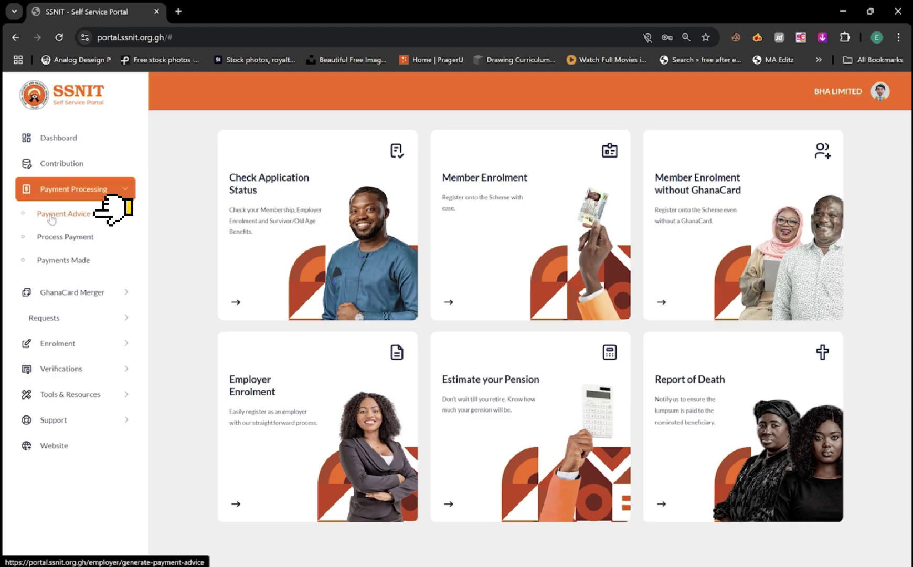
Load a payment advice with begin and end period 202506, showing GHS 342.79.
click(57, 214)
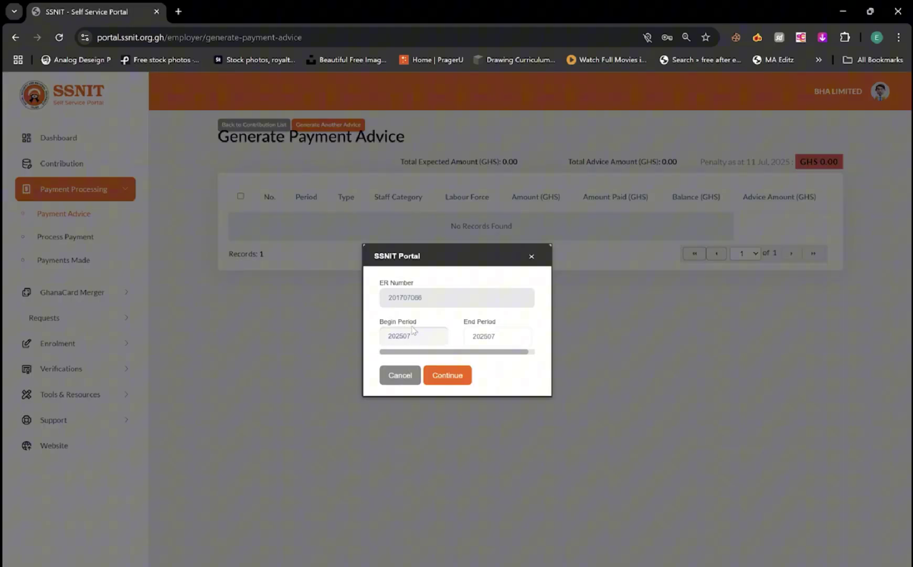
key(BackSpace)
text(6)
click(507, 334)
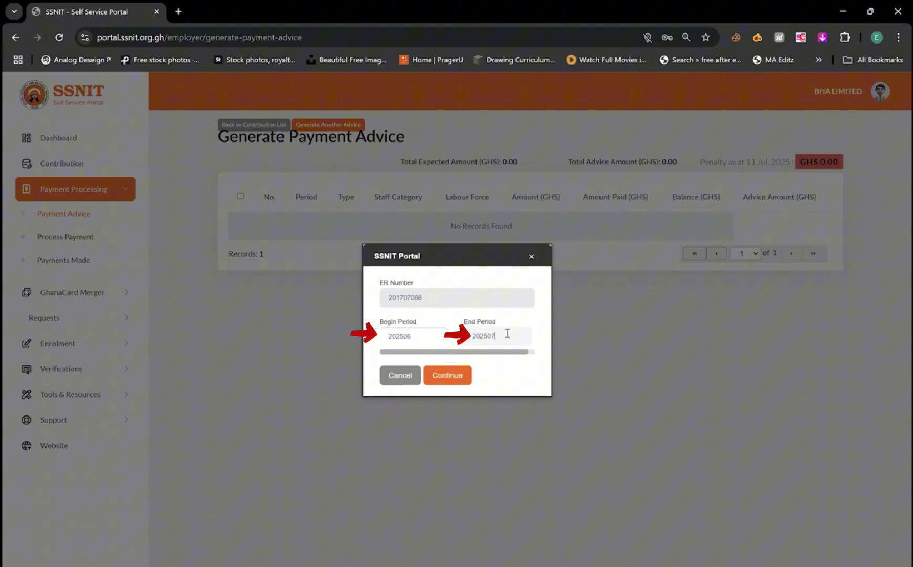
key(BackSpace)
text(6)
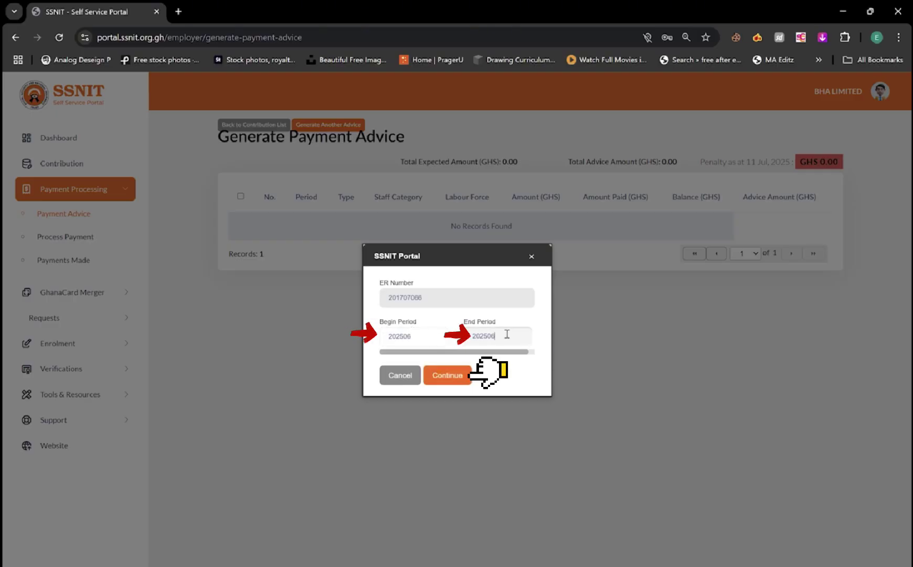
click(447, 375)
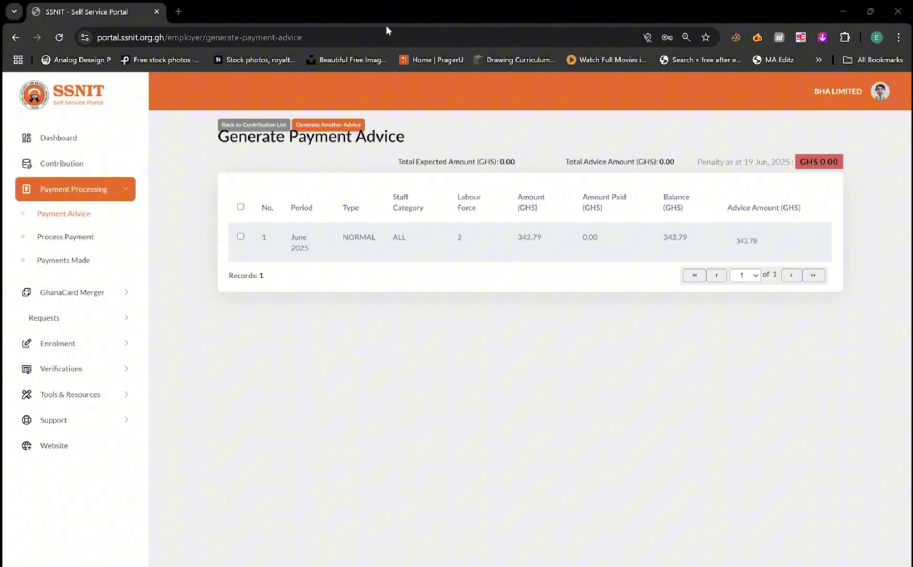
Select the June 2025 record, generate its GHS 342.79 payment advice, and close the preview dialogs.
click(241, 237)
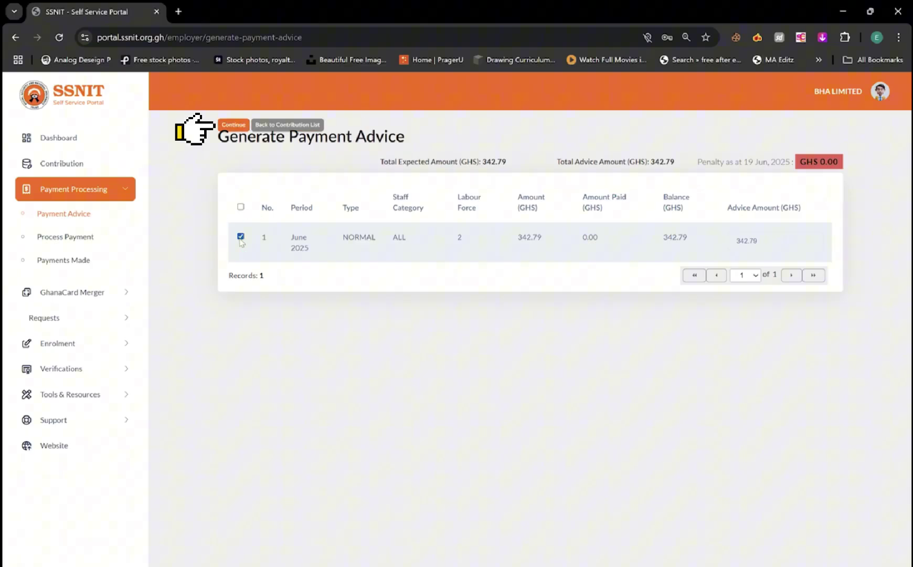
click(240, 126)
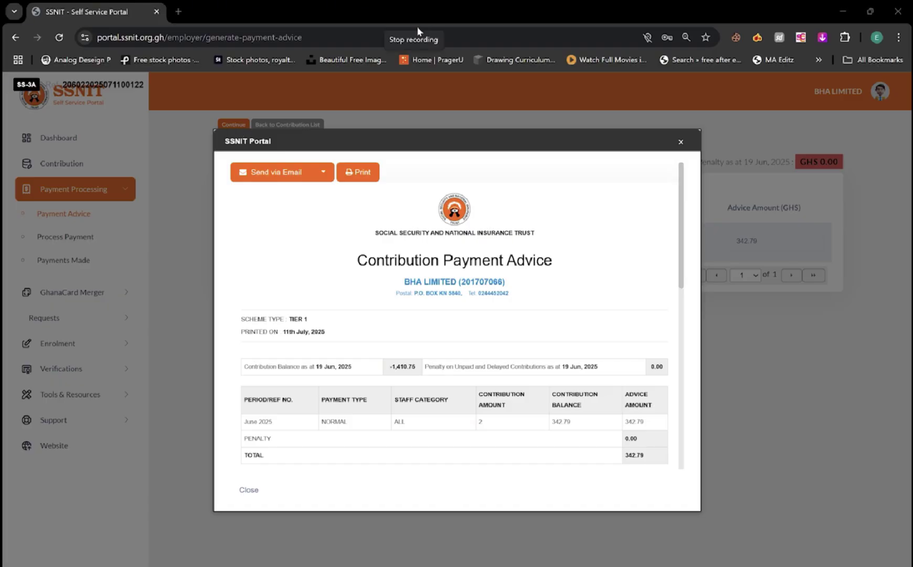
click(680, 142)
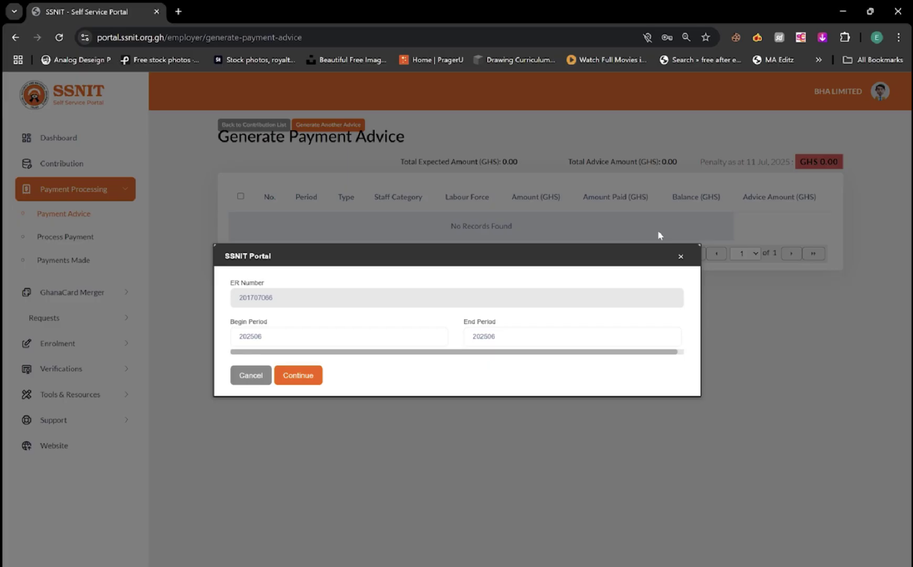
click(680, 256)
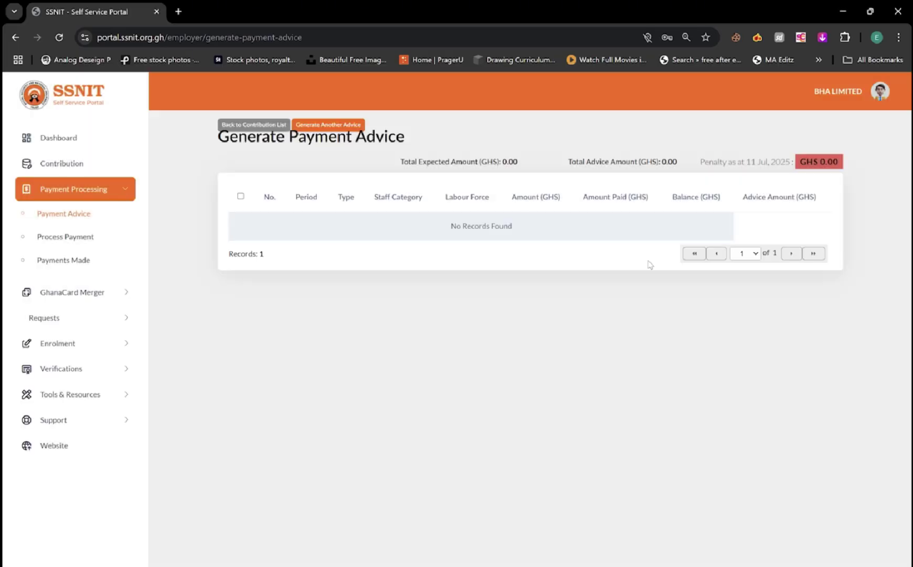
click(49, 239)
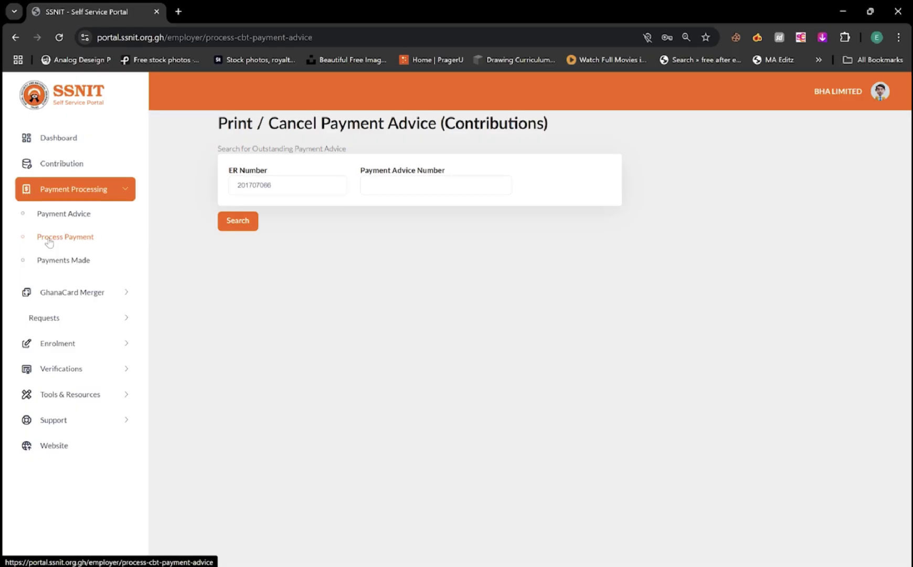
click(236, 225)
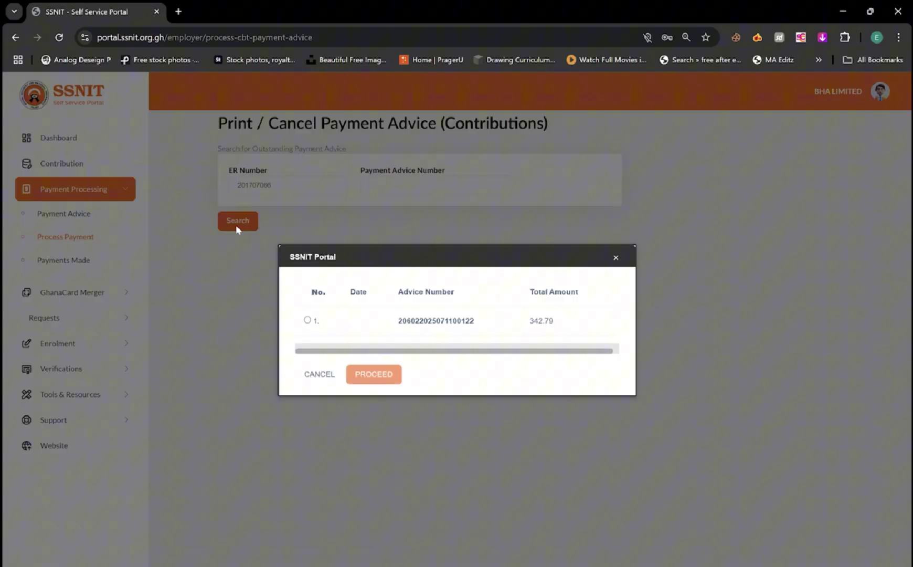
click(308, 320)
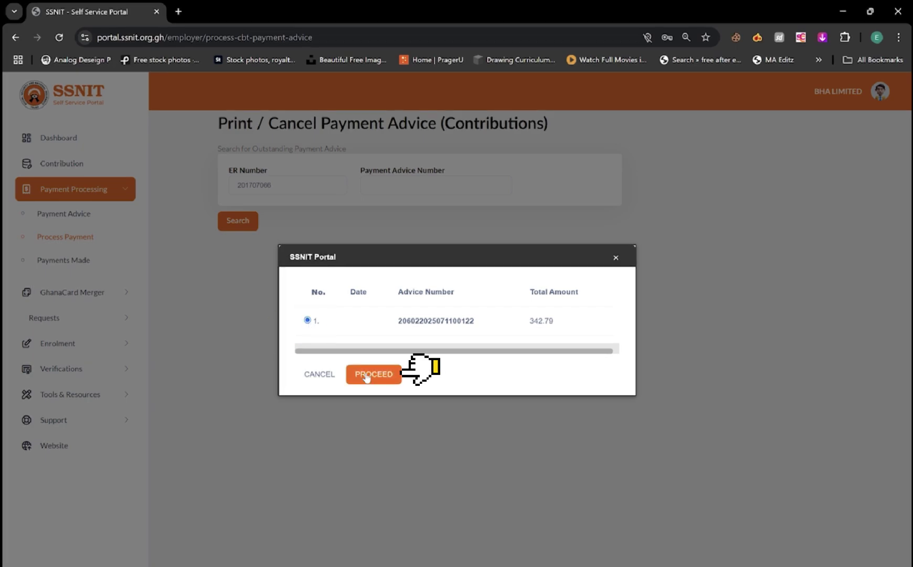
click(398, 373)
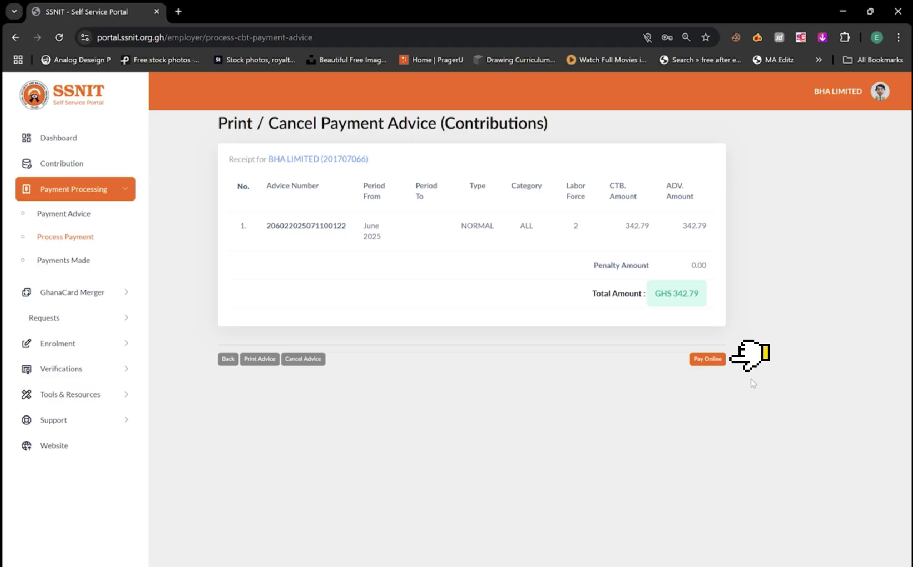
Choose Pay Online for the GHS 342.79 advice to bring up the payment confirmation.
click(715, 361)
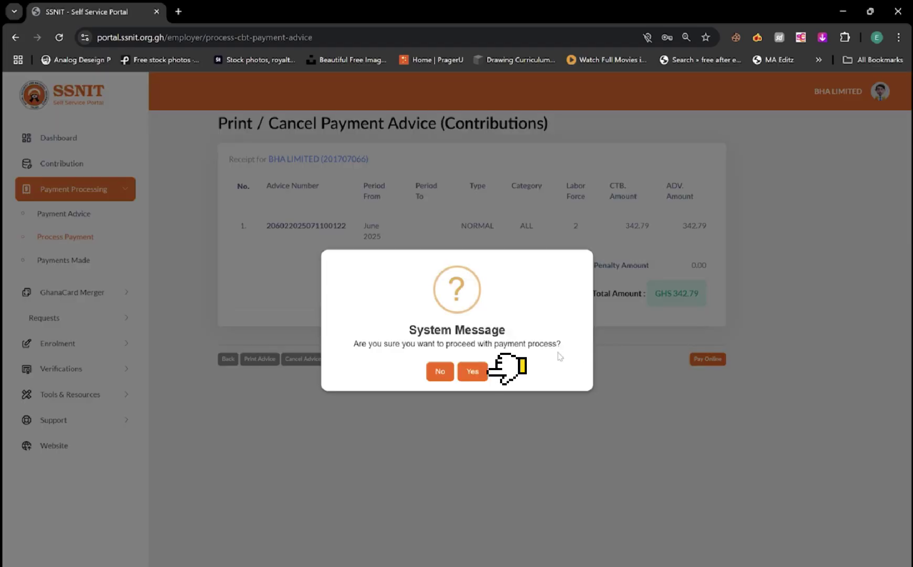